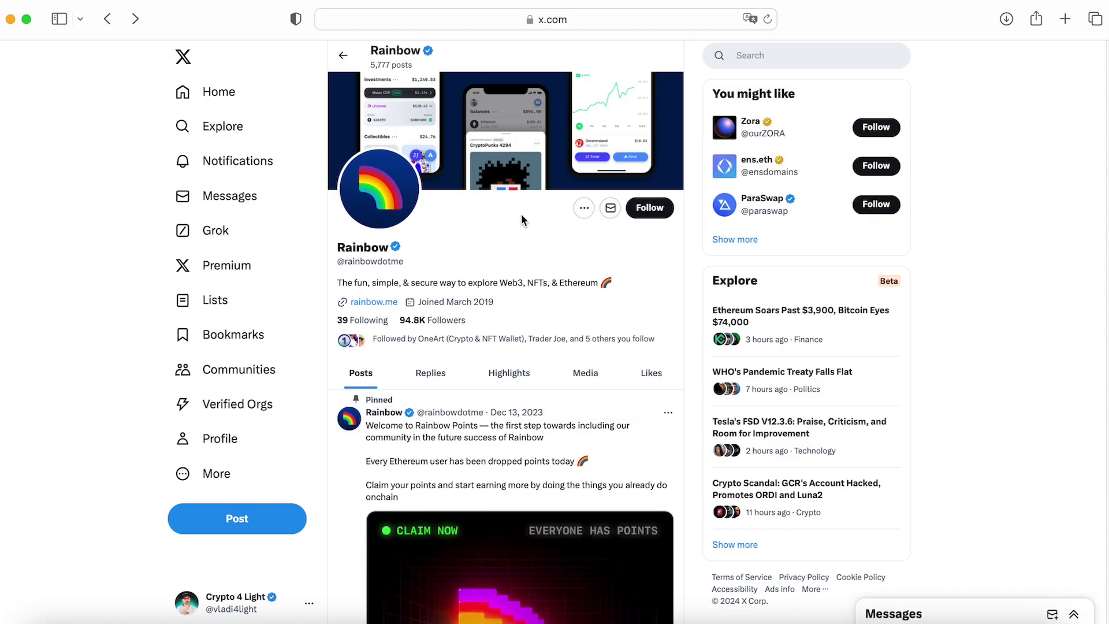
Follow the Rainbow account from its X profile page.
click(649, 209)
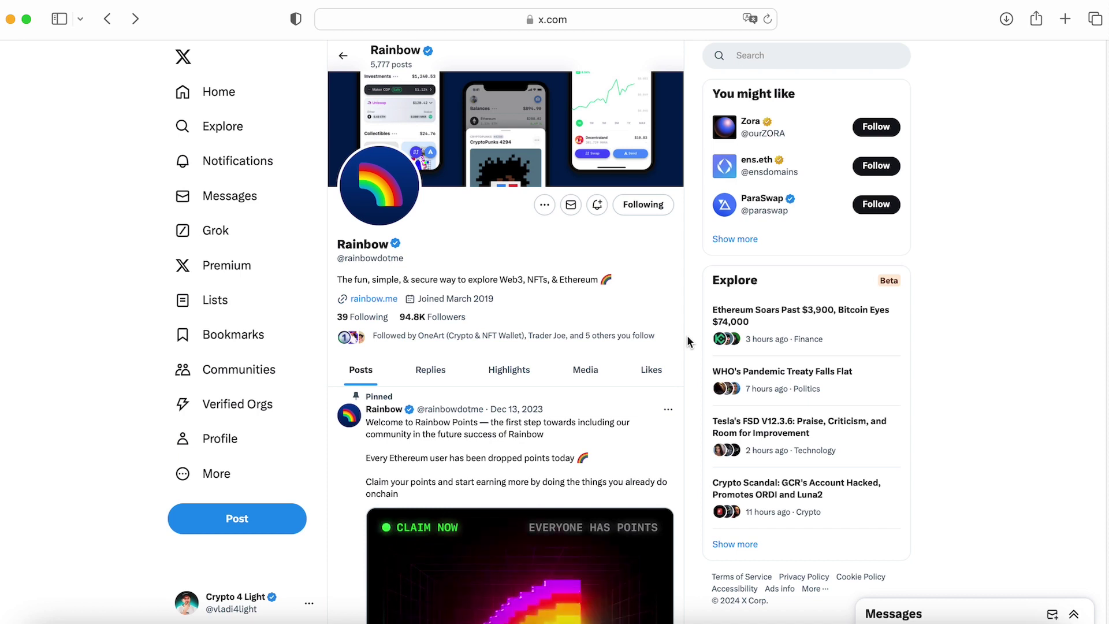
scroll(689, 340, down, 3)
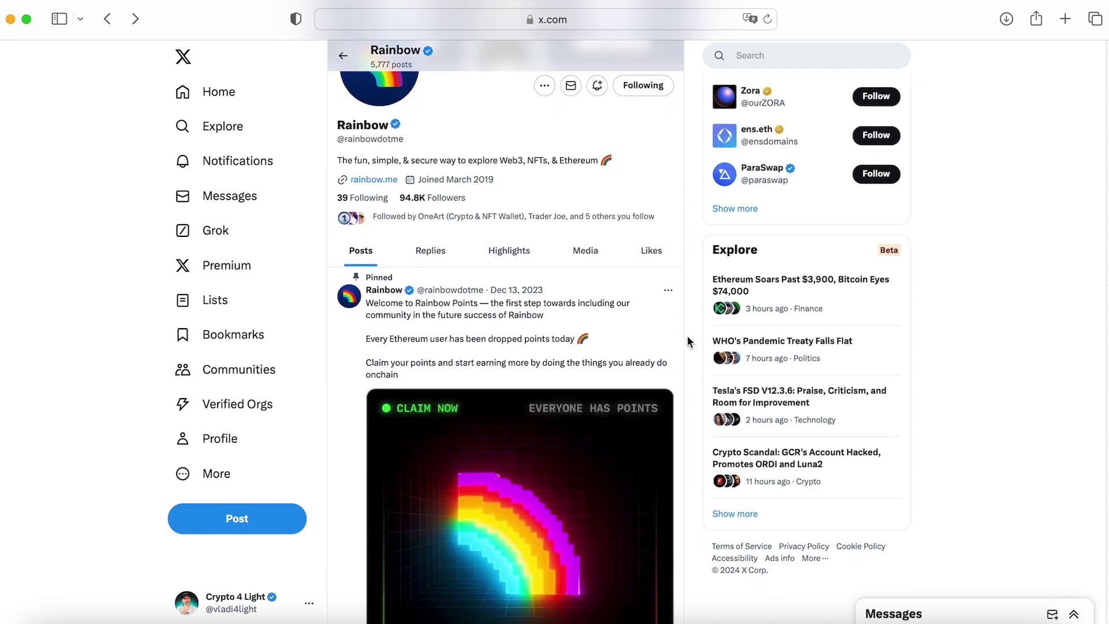
scroll(676, 294, down, 3)
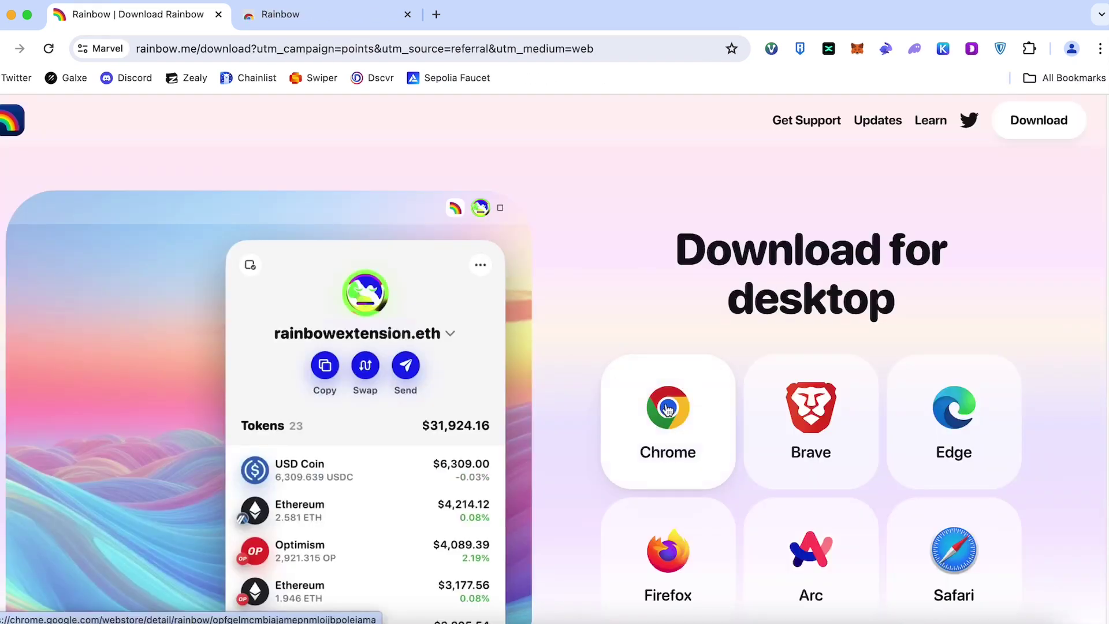
Add the Rainbow extension to Chrome and choose importing from a recovery phrase.
click(683, 407)
click(682, 388)
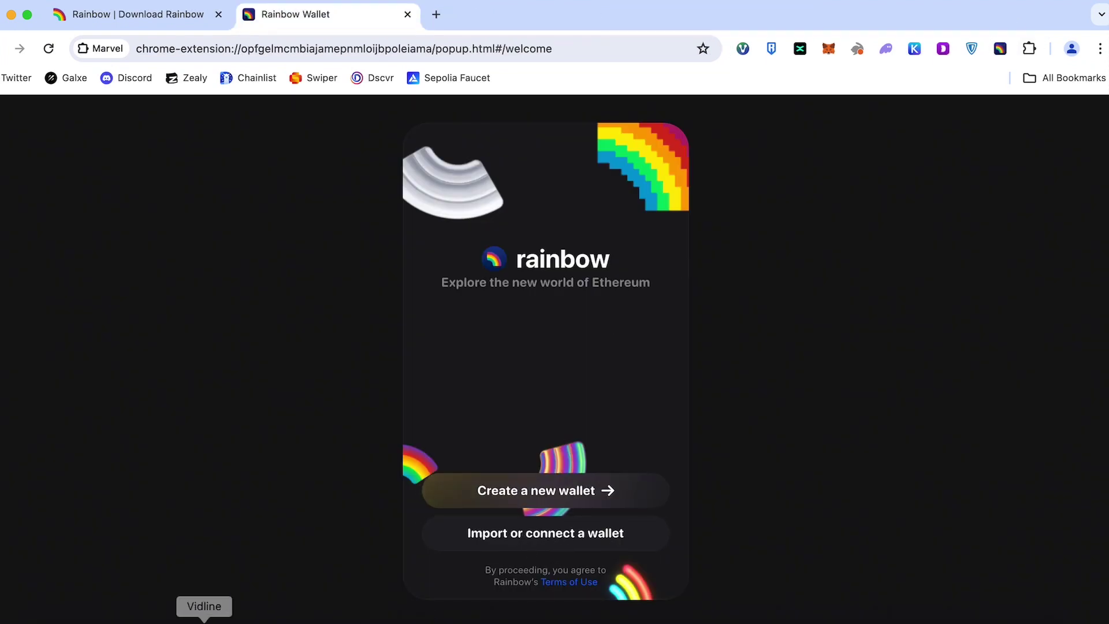
click(552, 542)
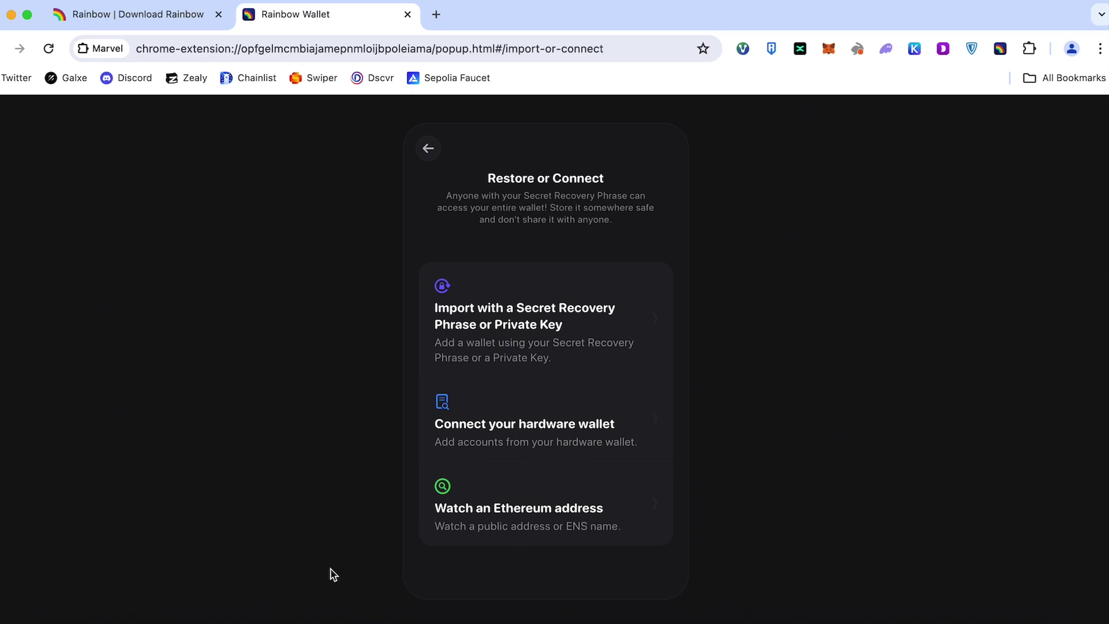
click(575, 302)
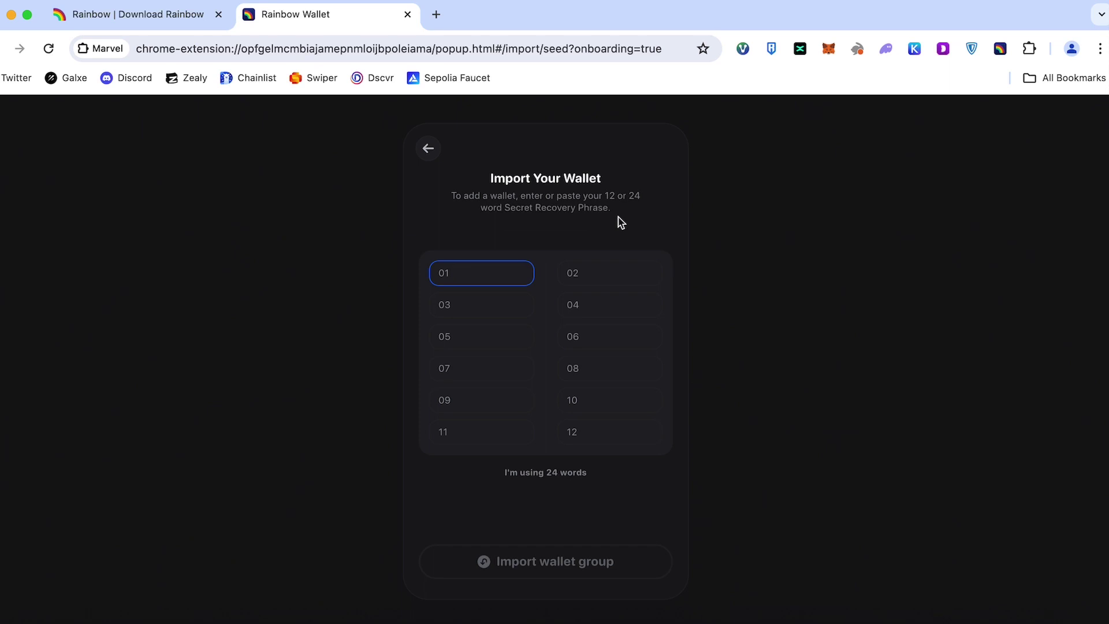
Paste the 12-word recovery phrase, import the wallet group, and set a password.
key(ctrl+v)
click(568, 568)
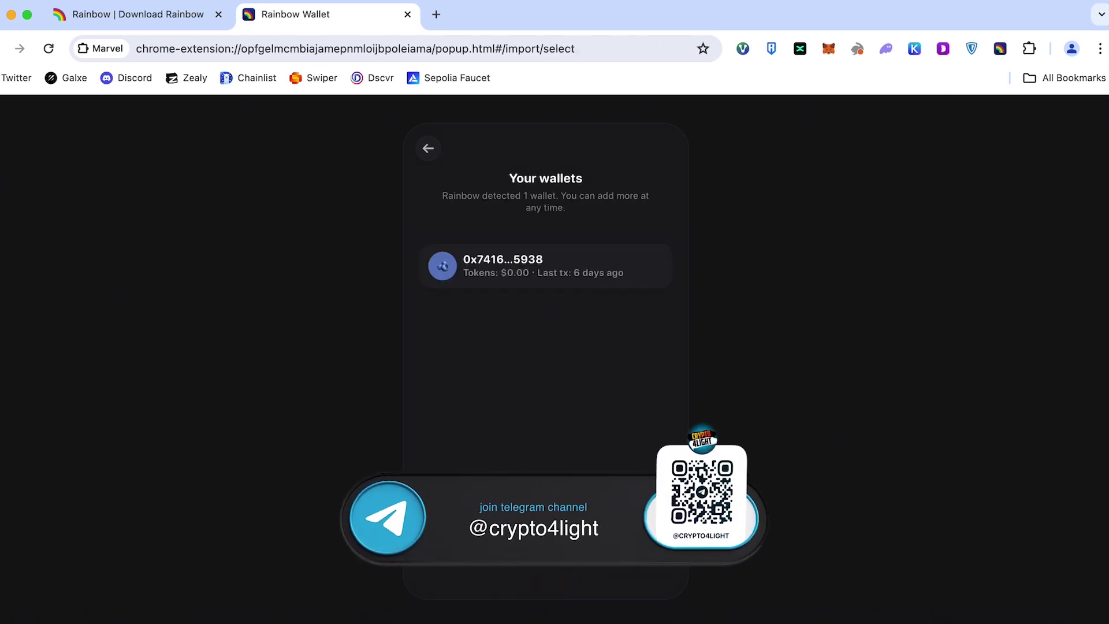
key(Return)
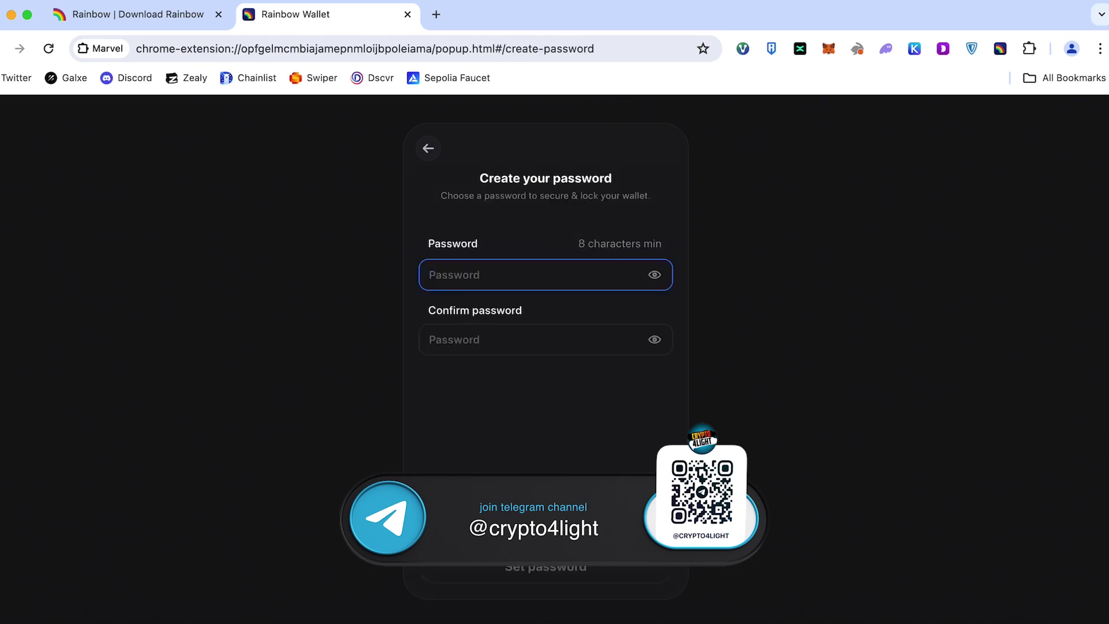
text(**********)
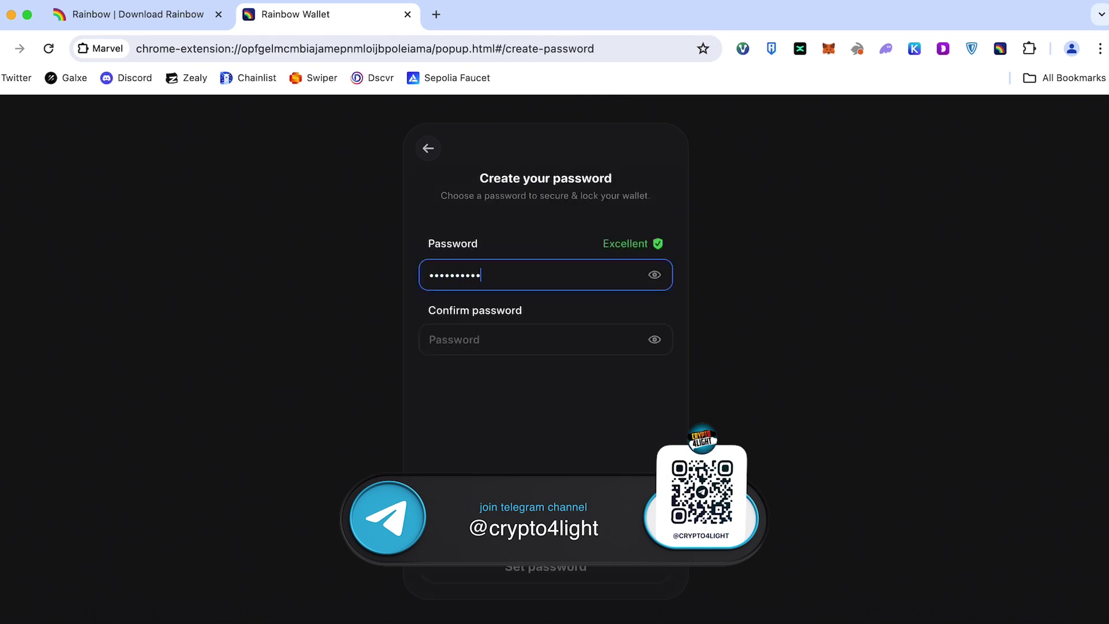
click(517, 340)
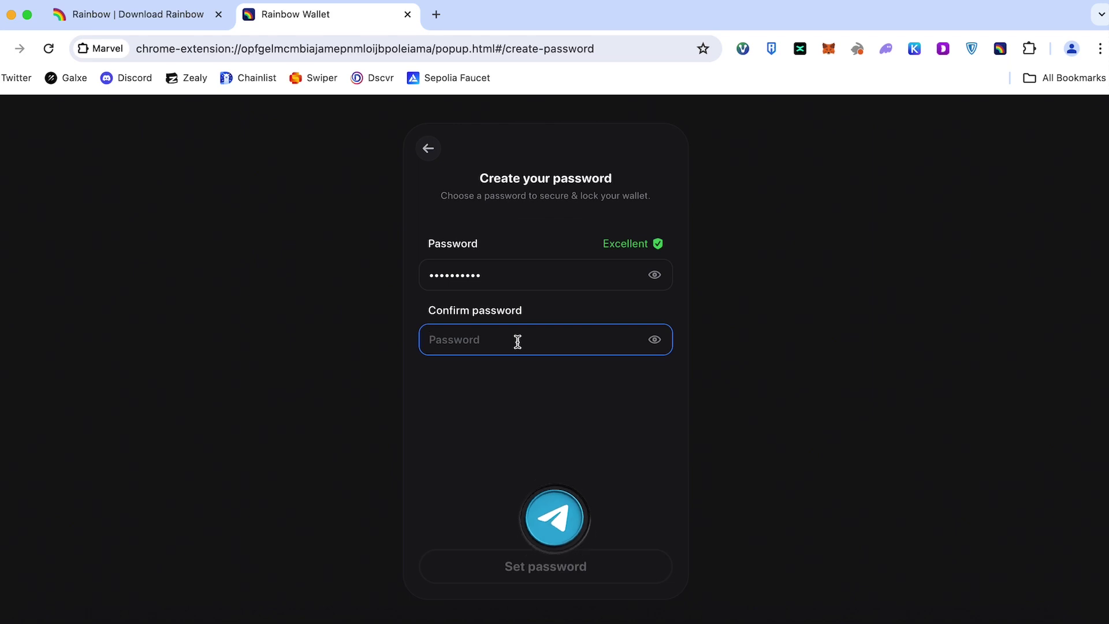
text(**********)
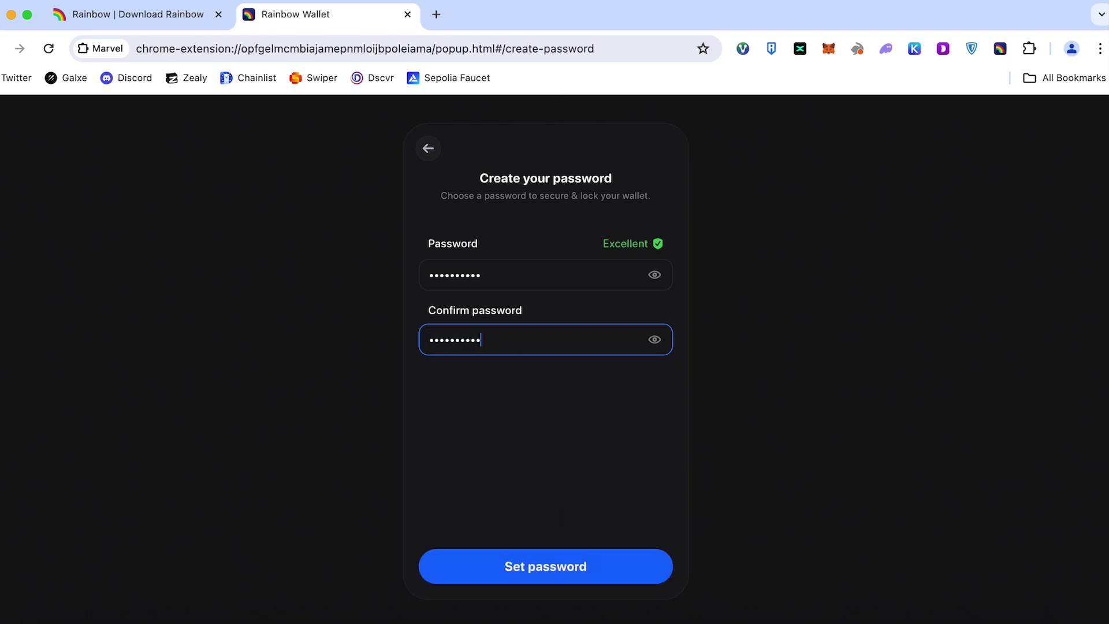
click(546, 574)
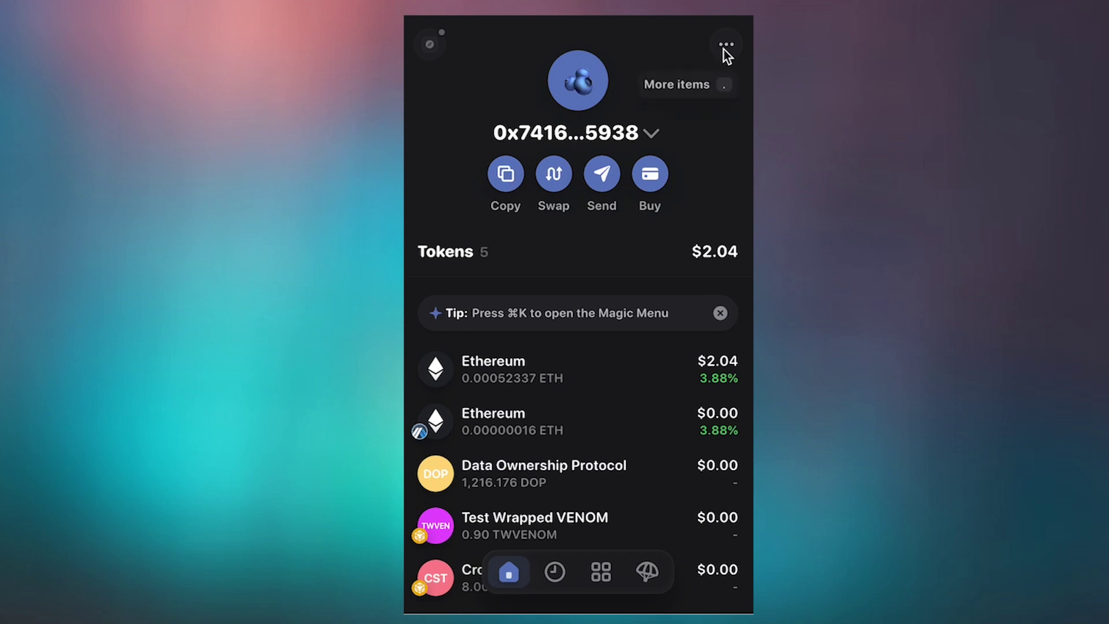
View the wallet's Rainbow Profile from the three-dots menu, then go to Settings.
click(725, 45)
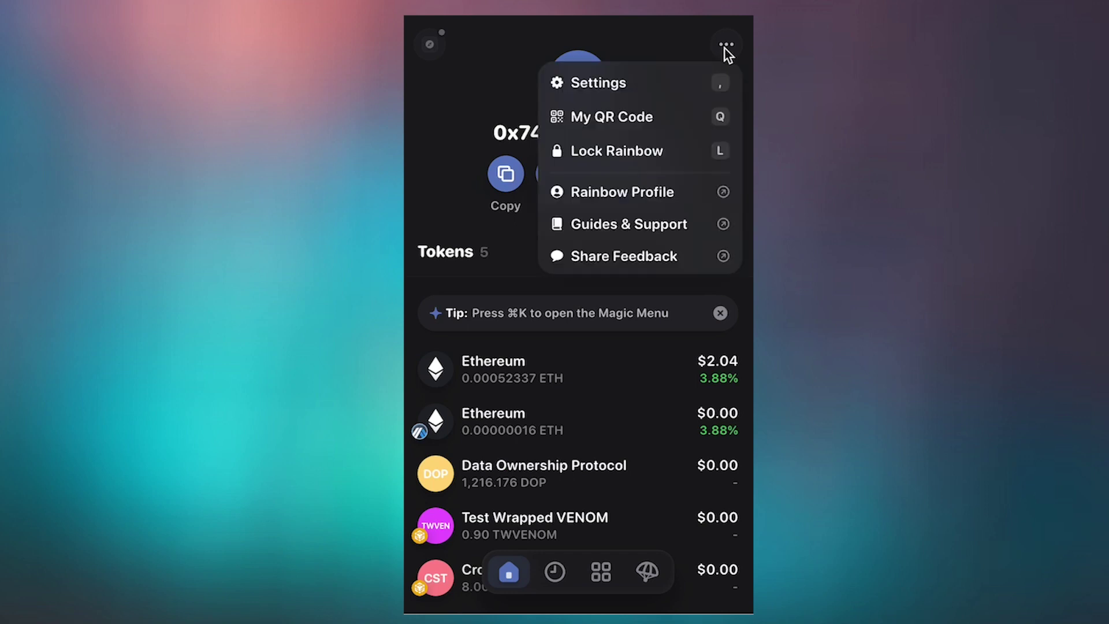
click(604, 199)
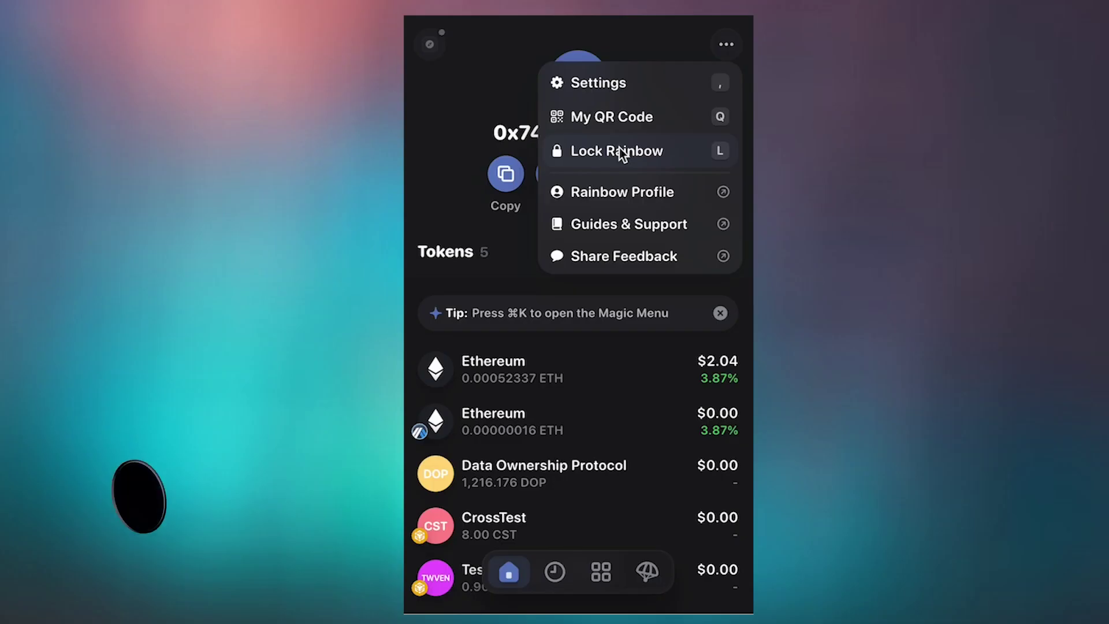
click(626, 91)
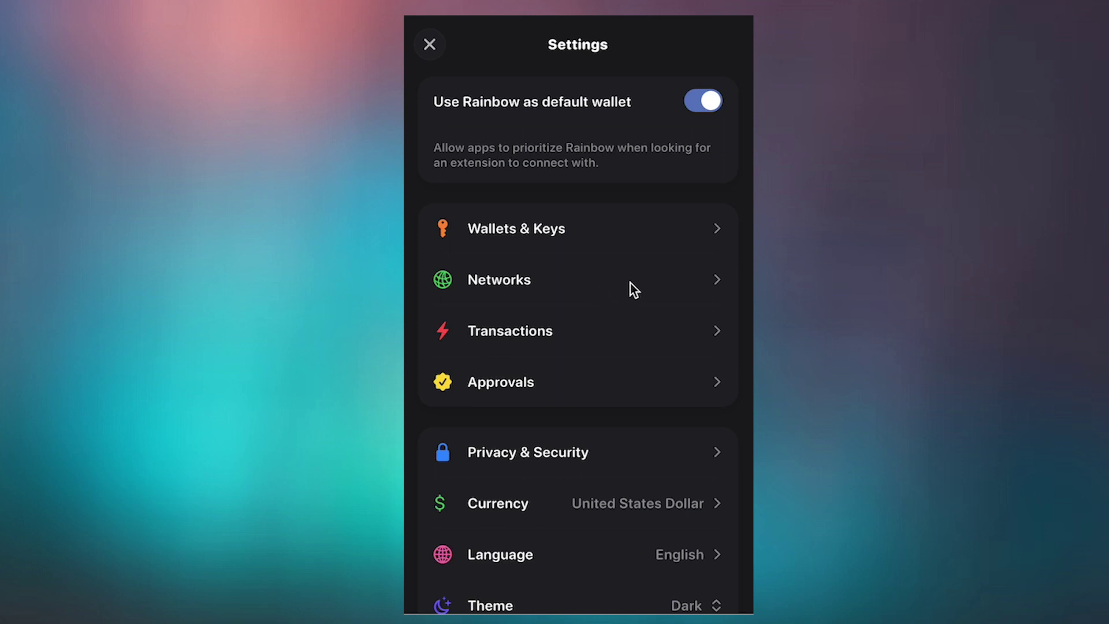
Add Metis as a custom network with testnet off, then return to Settings.
click(665, 281)
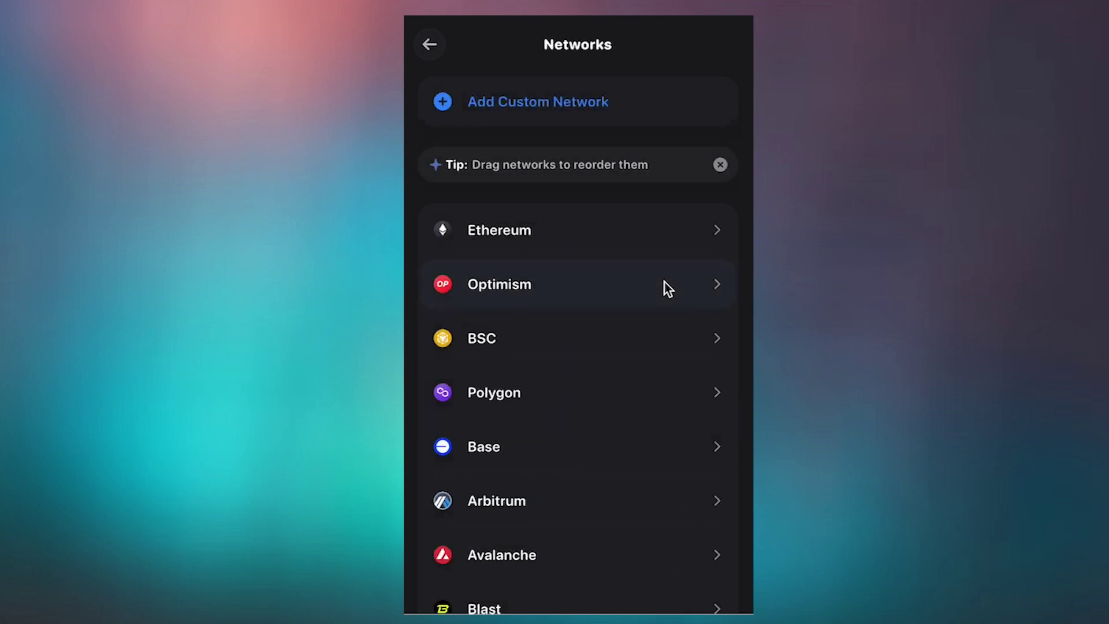
scroll(627, 268, down, 3)
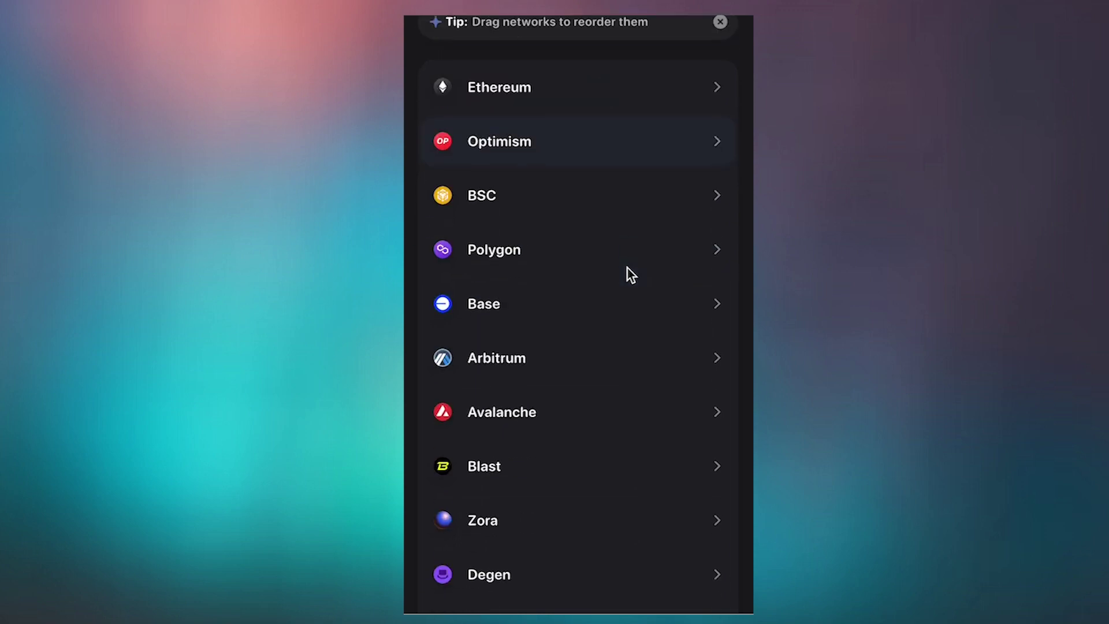
scroll(628, 268, down, 4)
scroll(574, 156, up, 6)
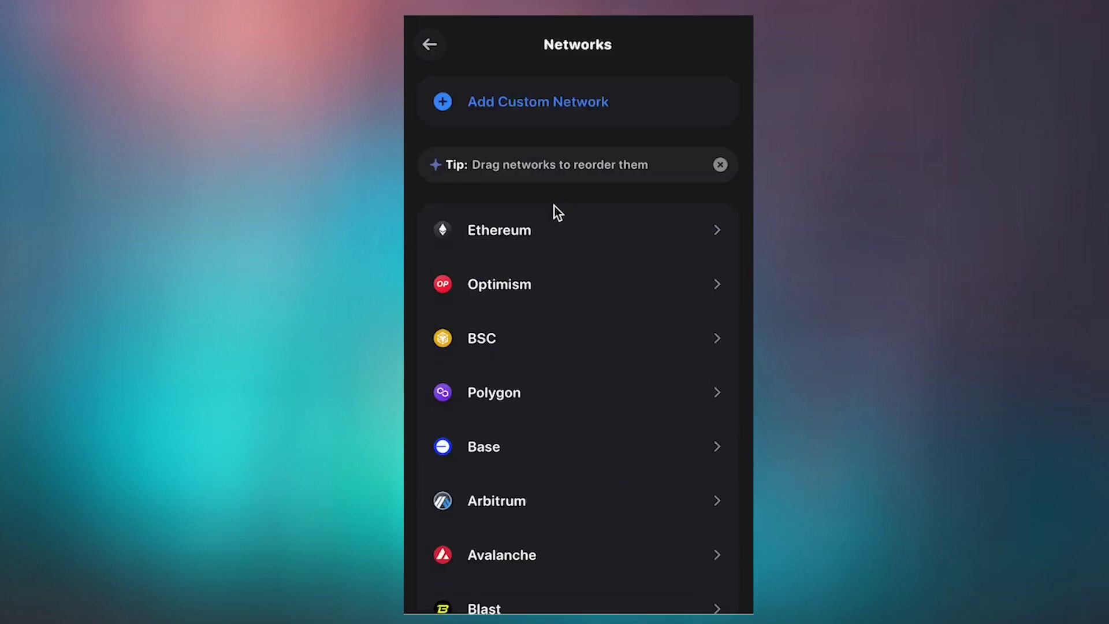
scroll(541, 277, down, 5)
scroll(555, 304, down, 2)
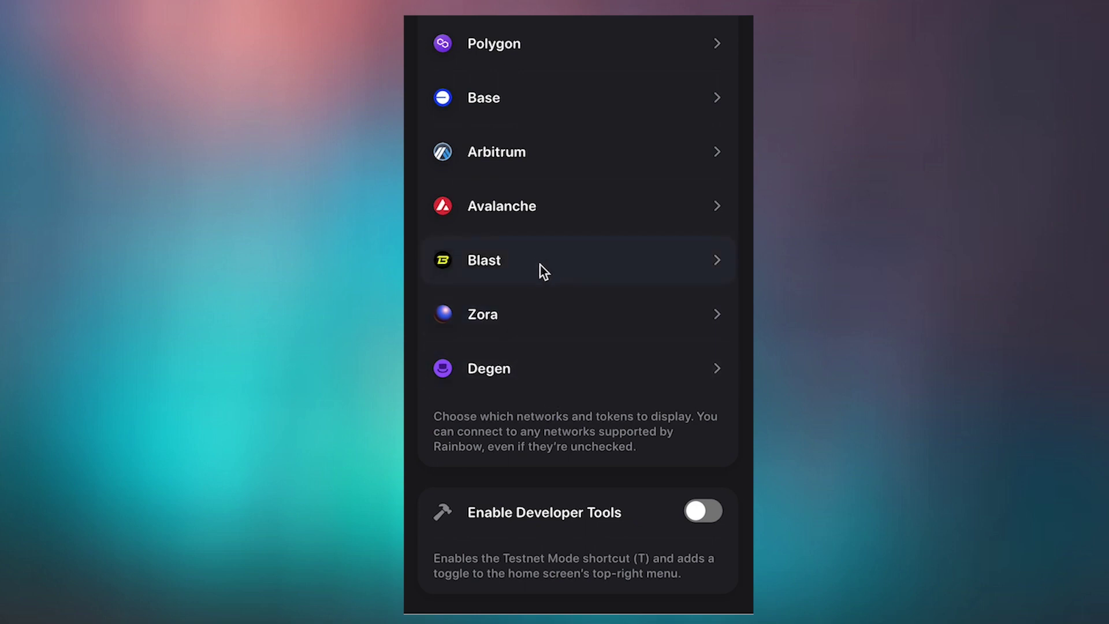
scroll(540, 265, up, 2)
scroll(554, 281, up, 4)
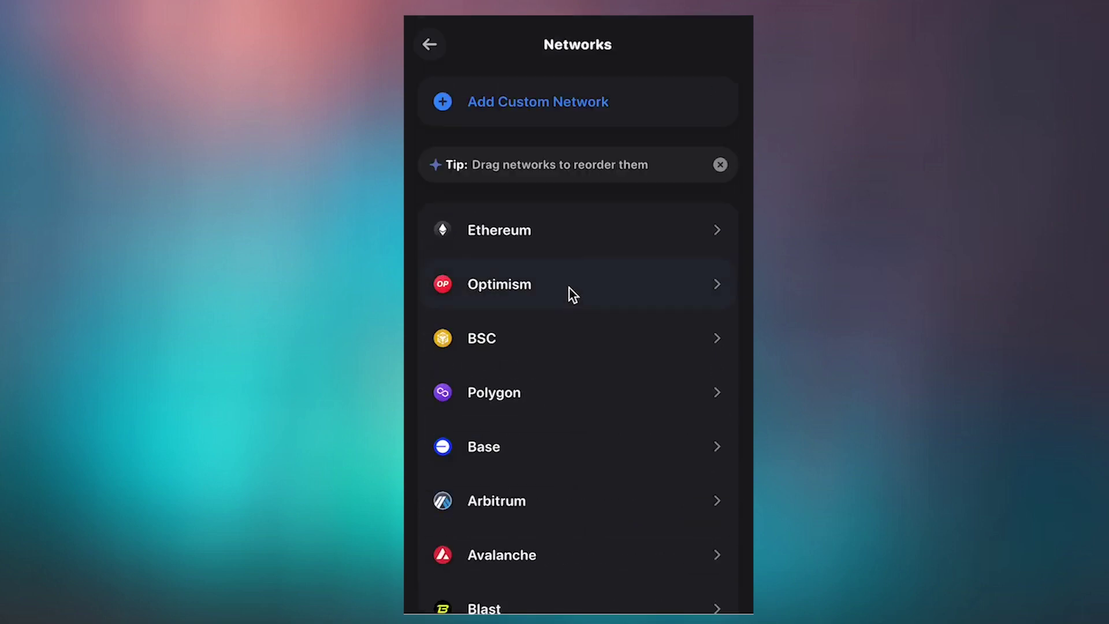
click(537, 105)
scroll(532, 179, down, 3)
scroll(526, 210, down, 2)
scroll(526, 210, down, 1)
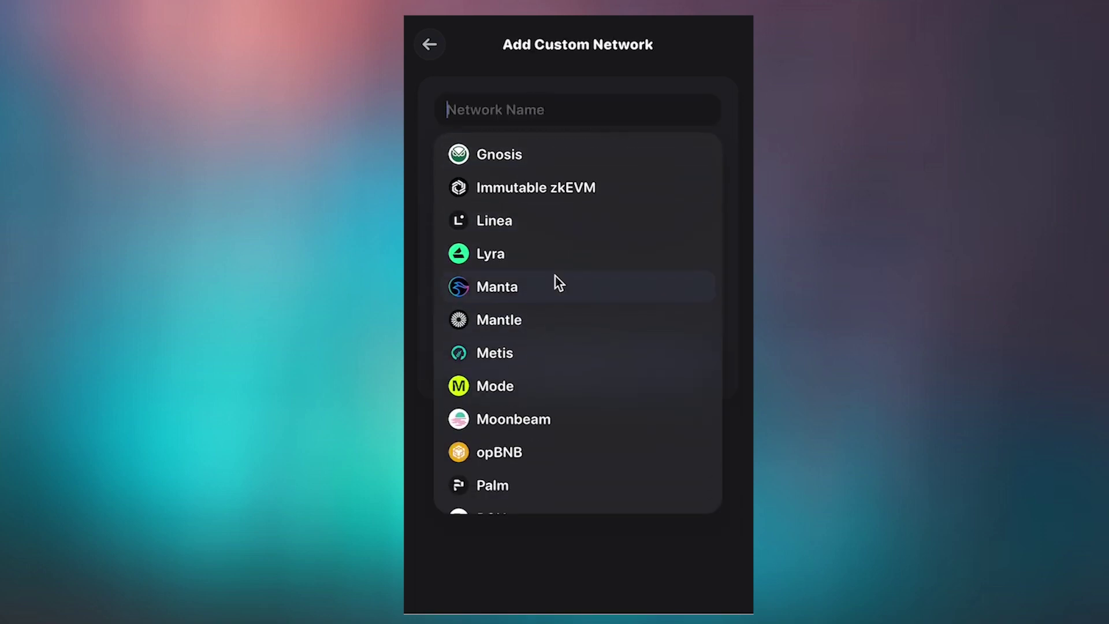
scroll(545, 267, down, 1)
scroll(543, 267, down, 1)
scroll(544, 293, down, 1)
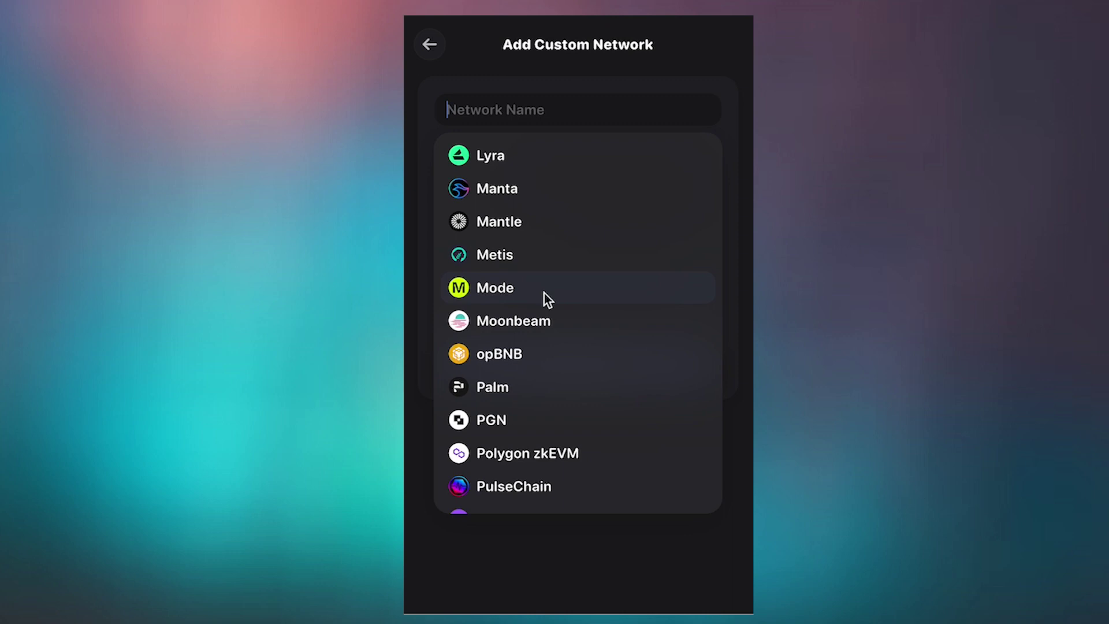
scroll(544, 294, down, 1)
click(530, 185)
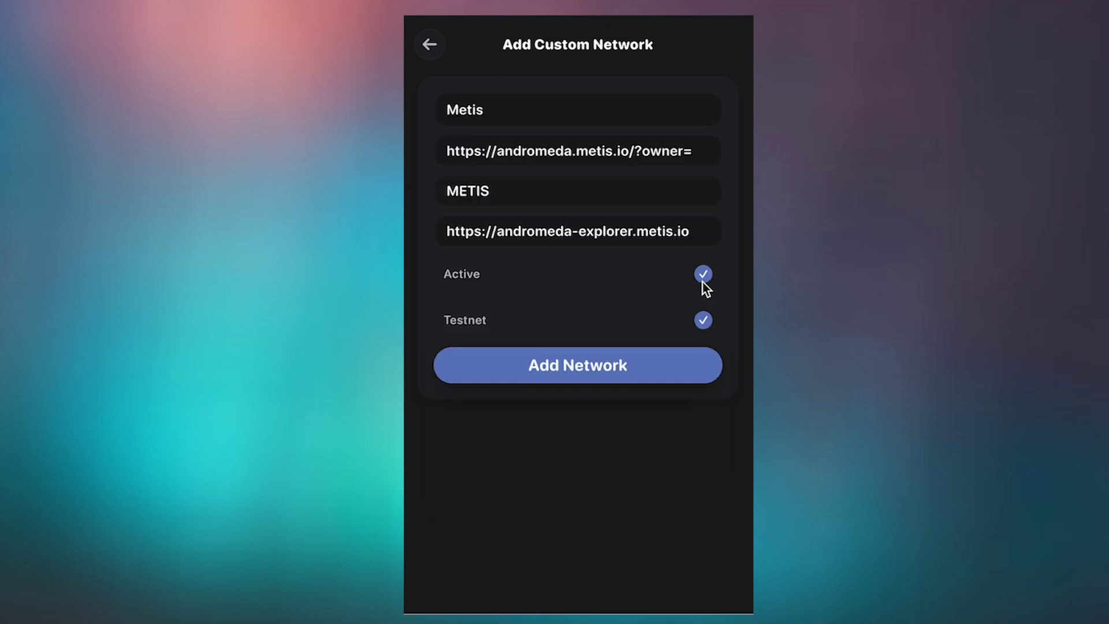
click(702, 321)
click(589, 370)
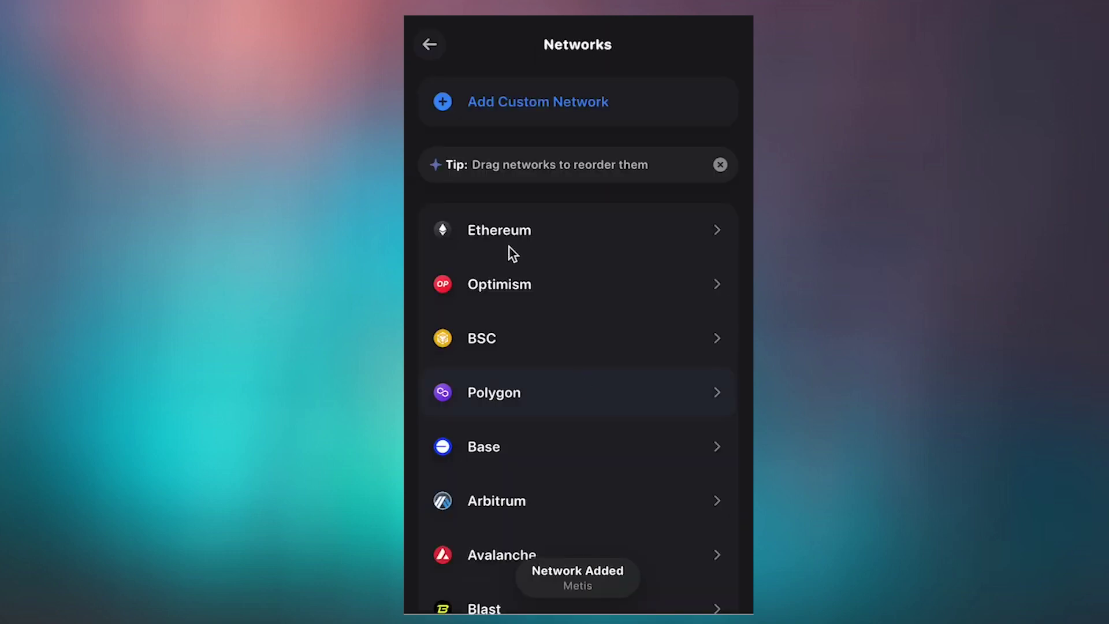
scroll(535, 249, down, 5)
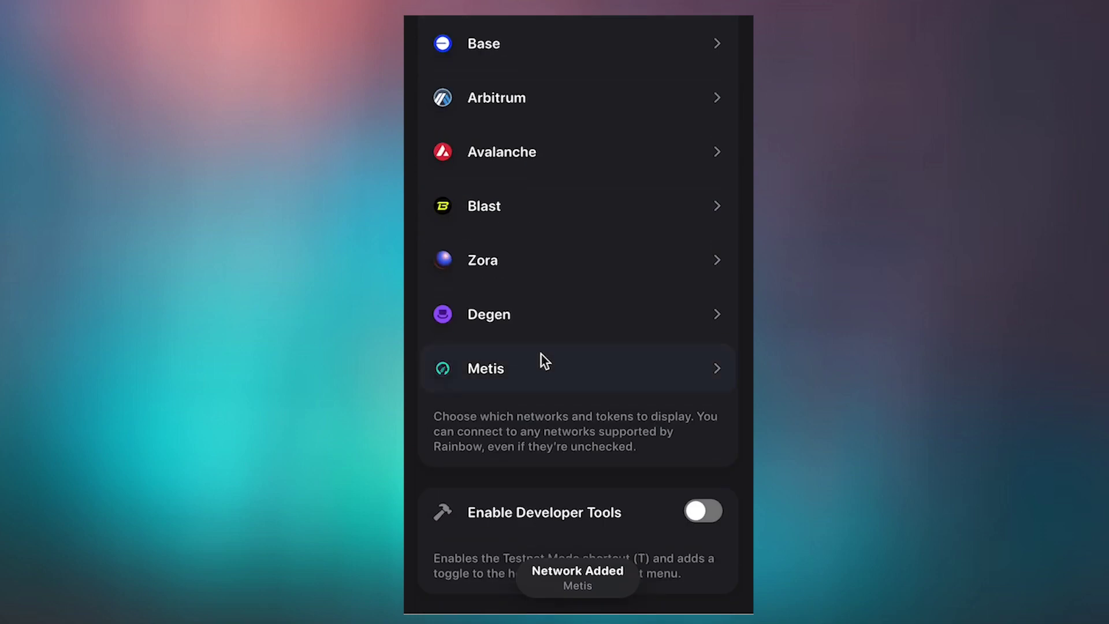
key(Escape)
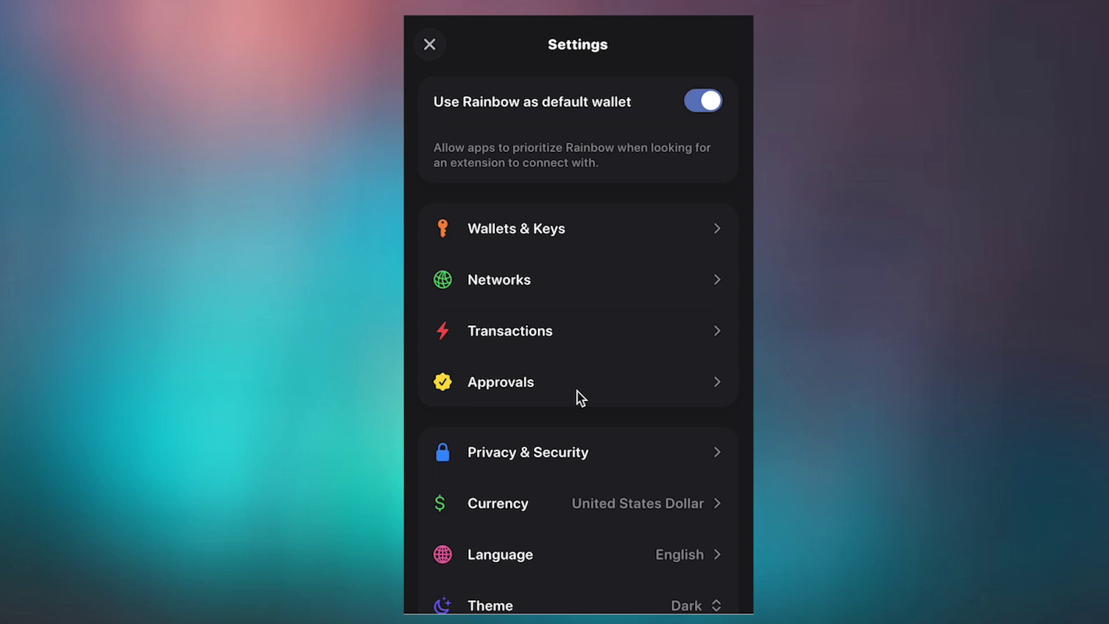
Revoke the CrossTest token approval from the Approvals list and confirm.
click(625, 387)
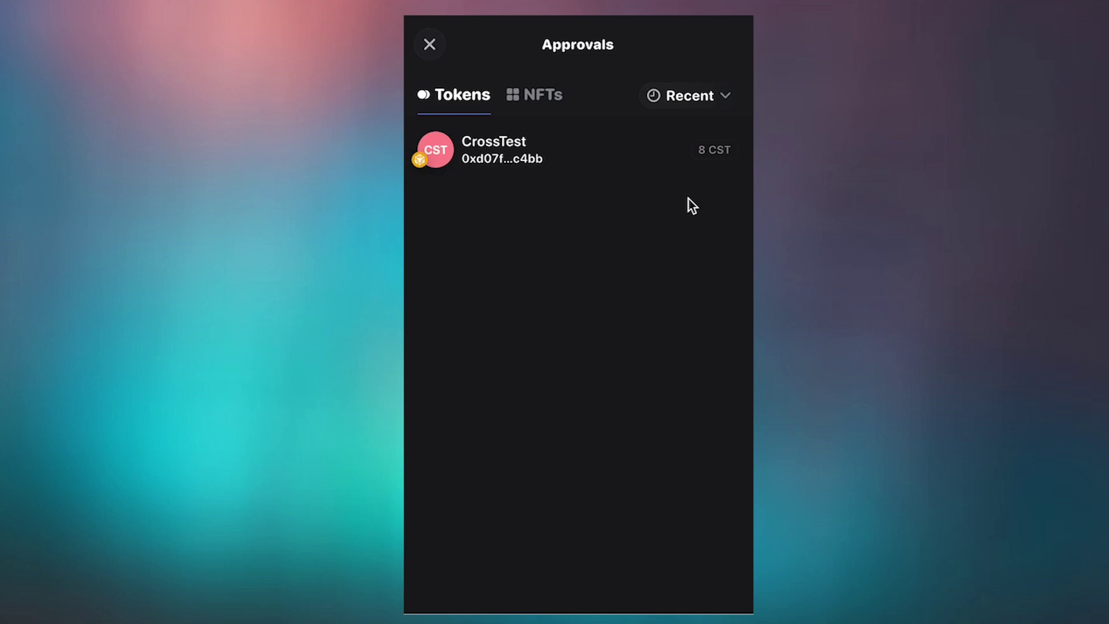
mouse_move(572, 150)
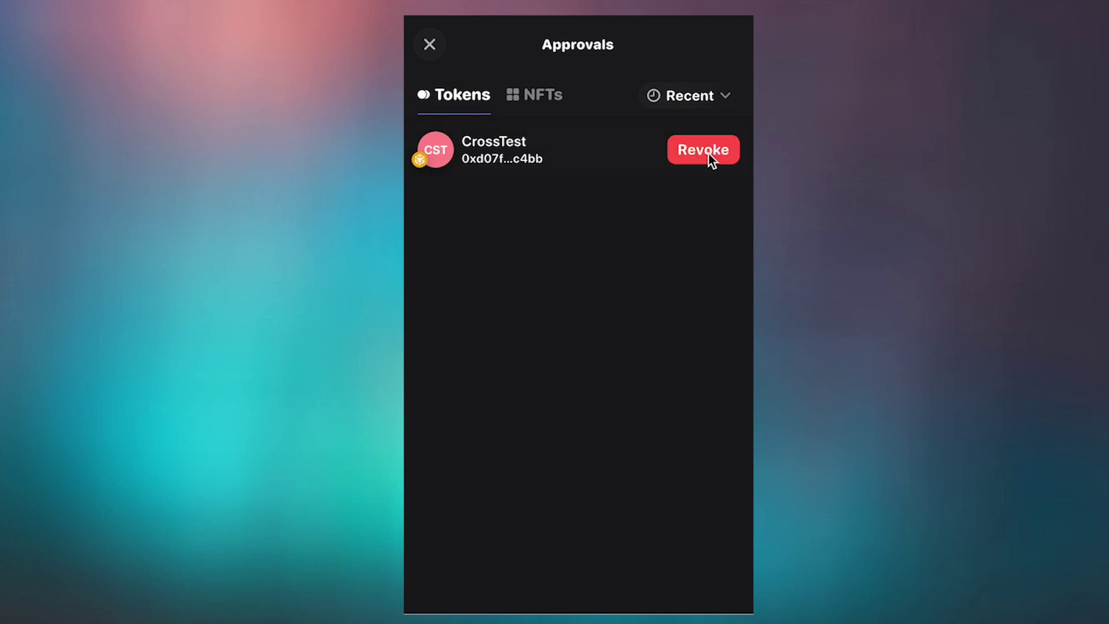
click(708, 152)
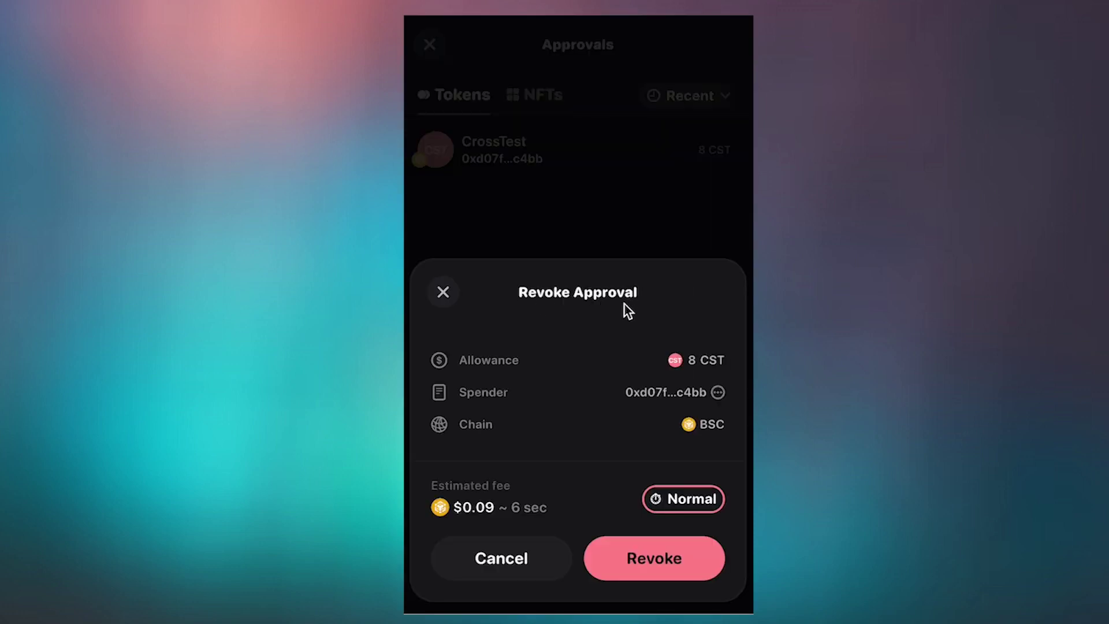
click(682, 562)
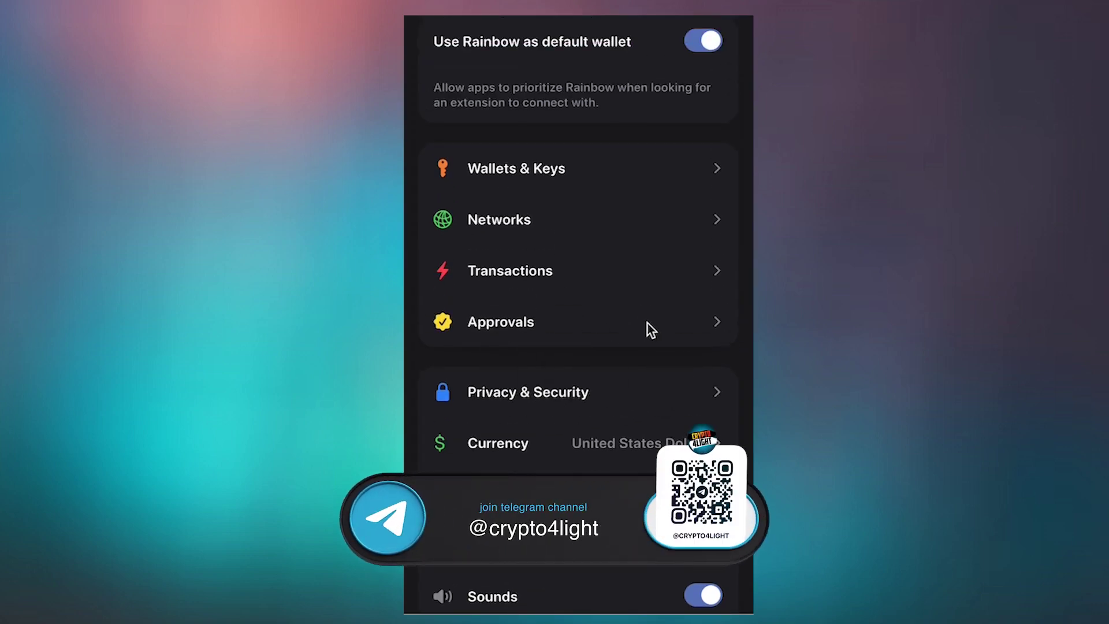
scroll(659, 327, down, 1)
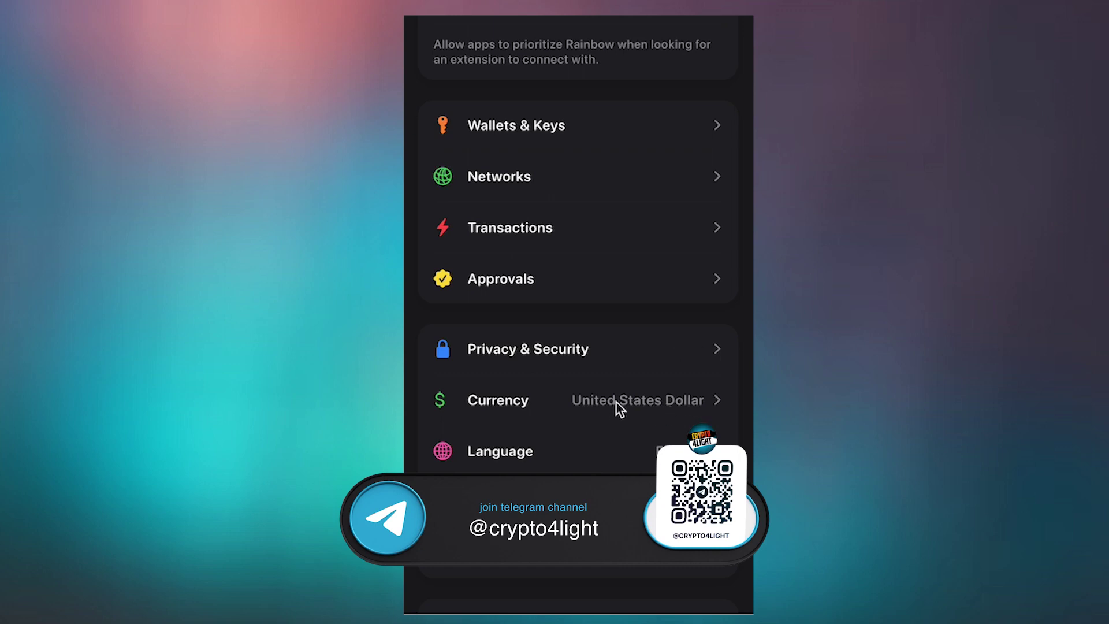
scroll(674, 472, down, 3)
scroll(673, 471, down, 2)
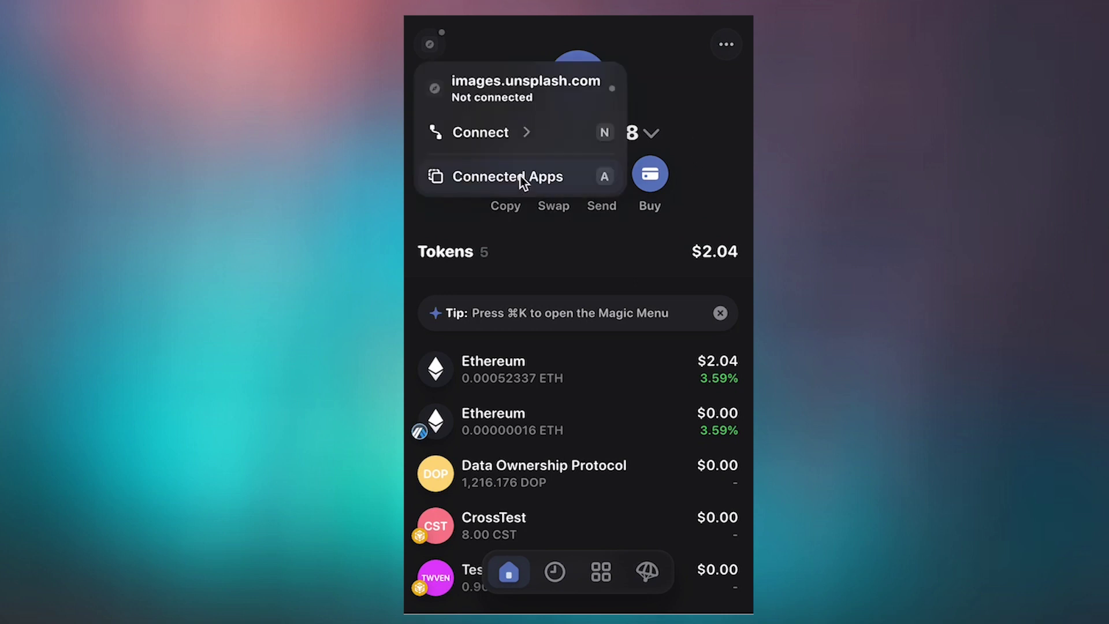
Check Connected Apps, find no connected sites, and close it.
click(521, 175)
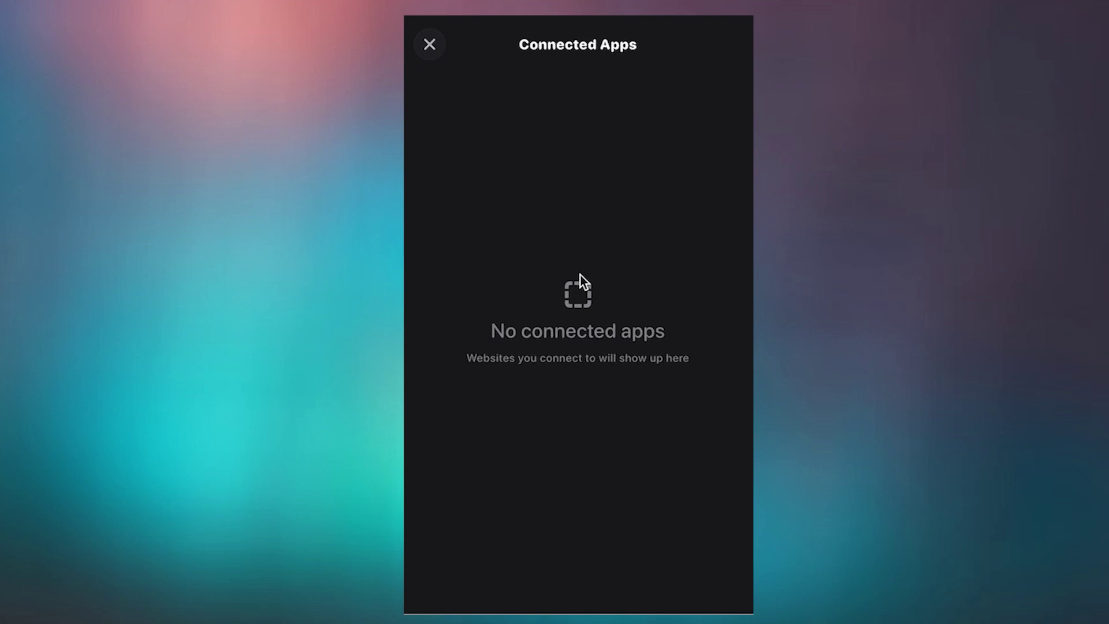
key(Escape)
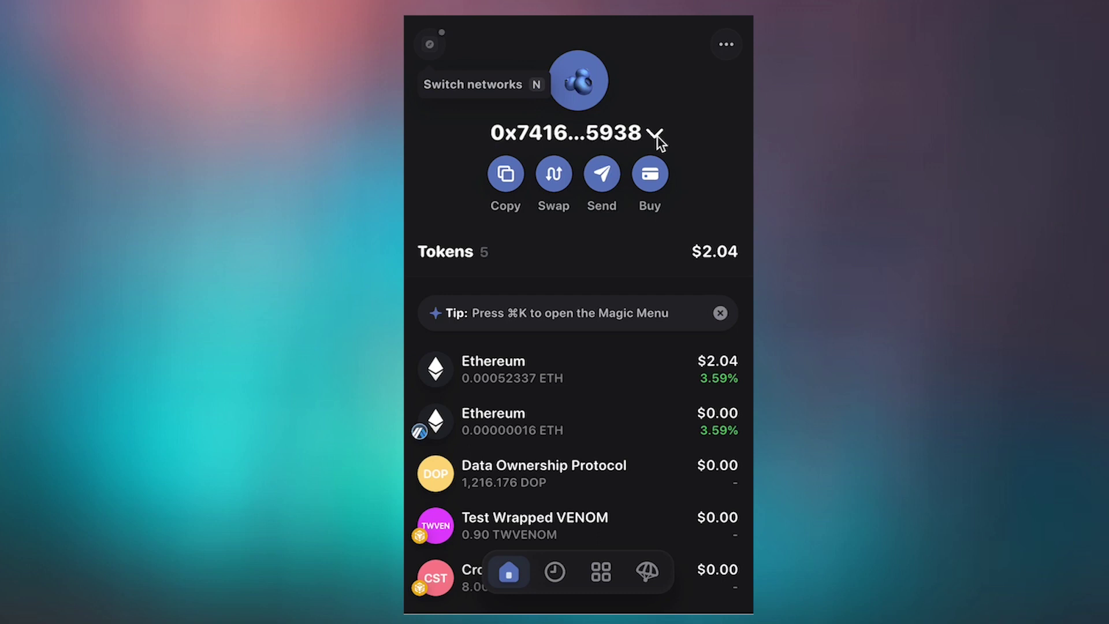
Preview the wallets dropdown and copy the wallet address.
click(655, 134)
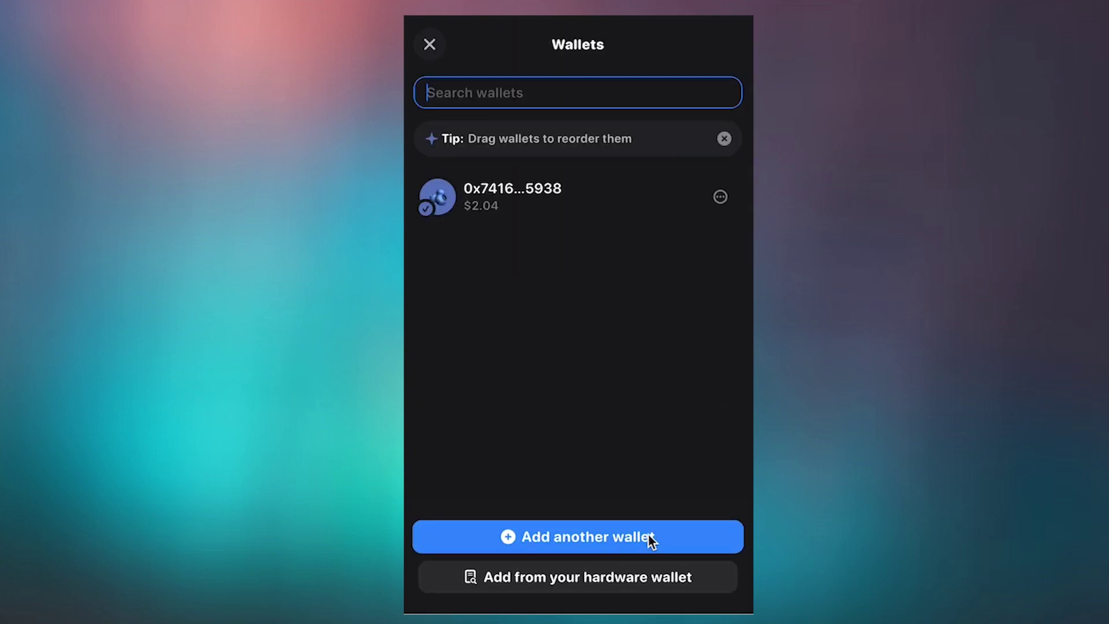
key(Escape)
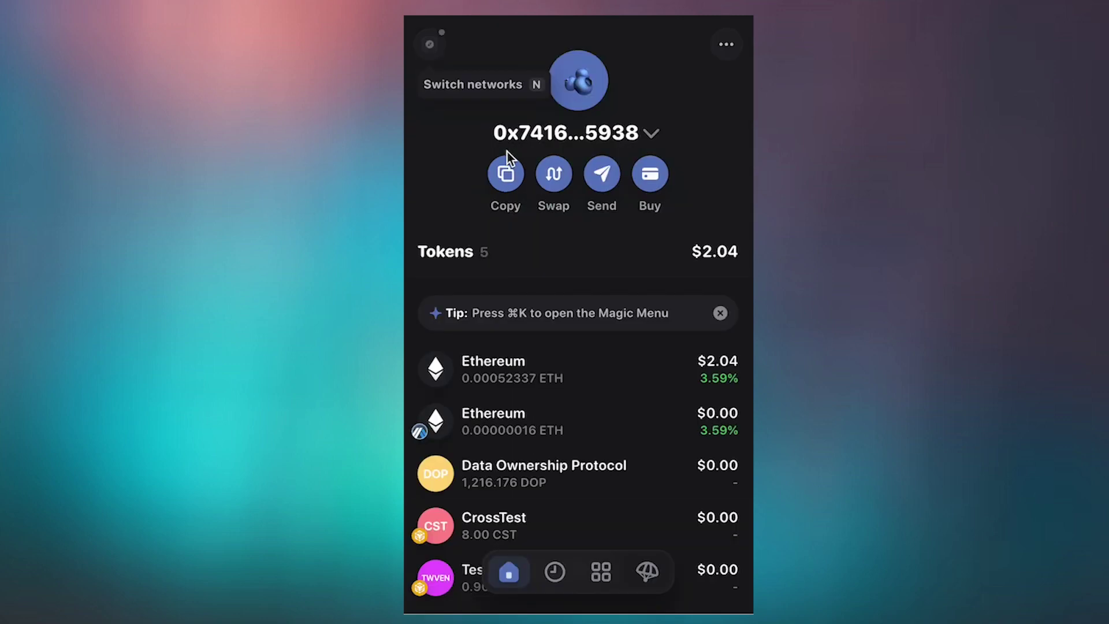
click(506, 175)
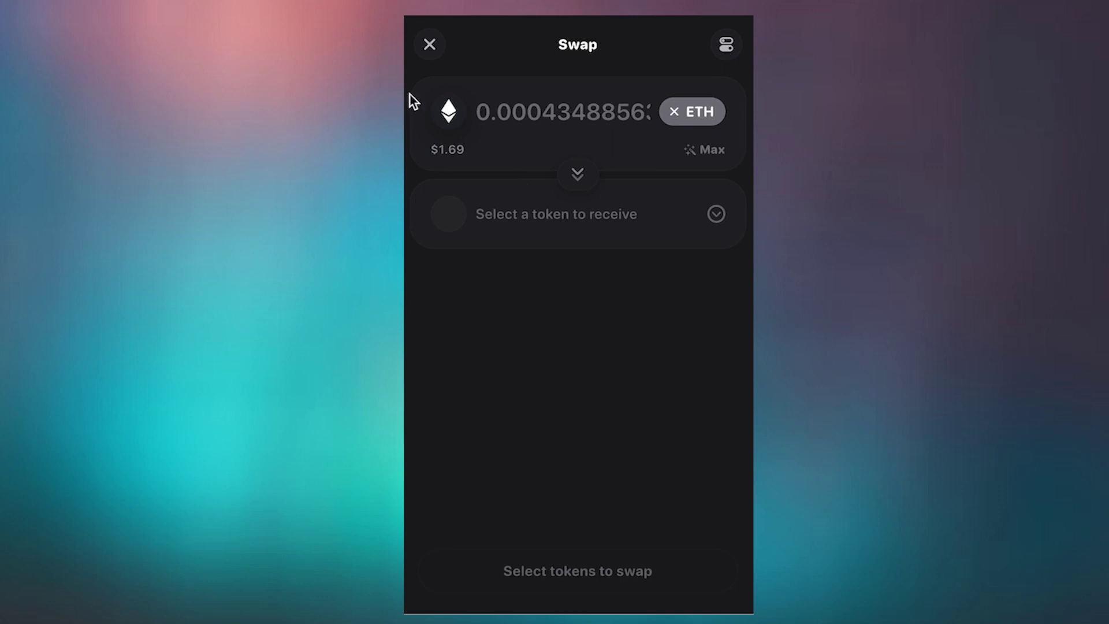
Look over the Swap, empty Send, and MoonPay/Ramp/Coinbase Buy screens, closing each.
click(430, 43)
click(608, 174)
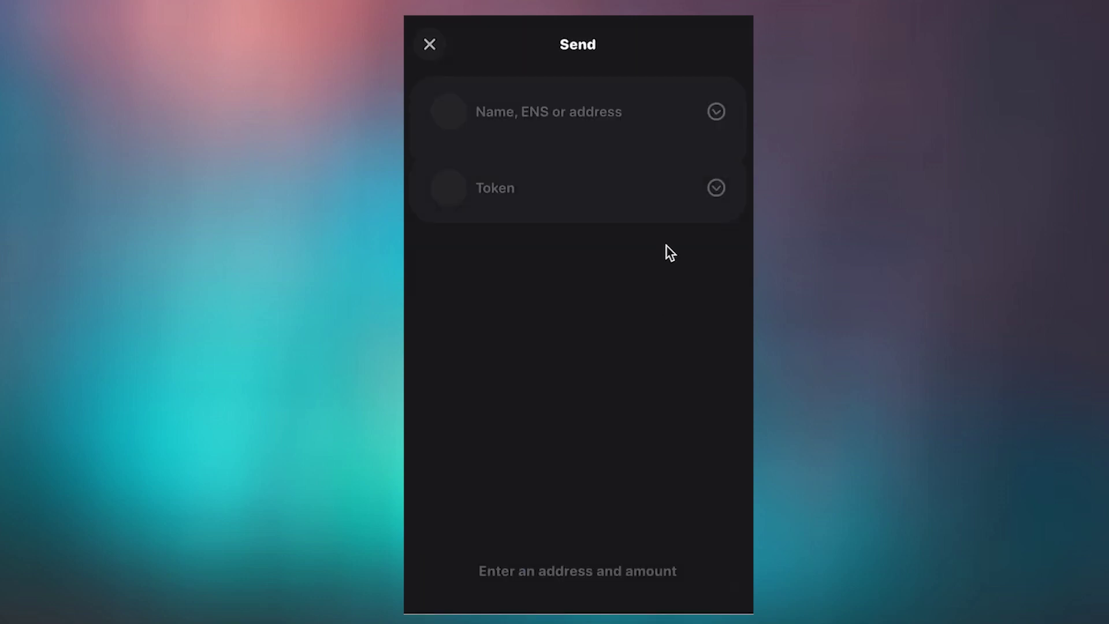
click(572, 111)
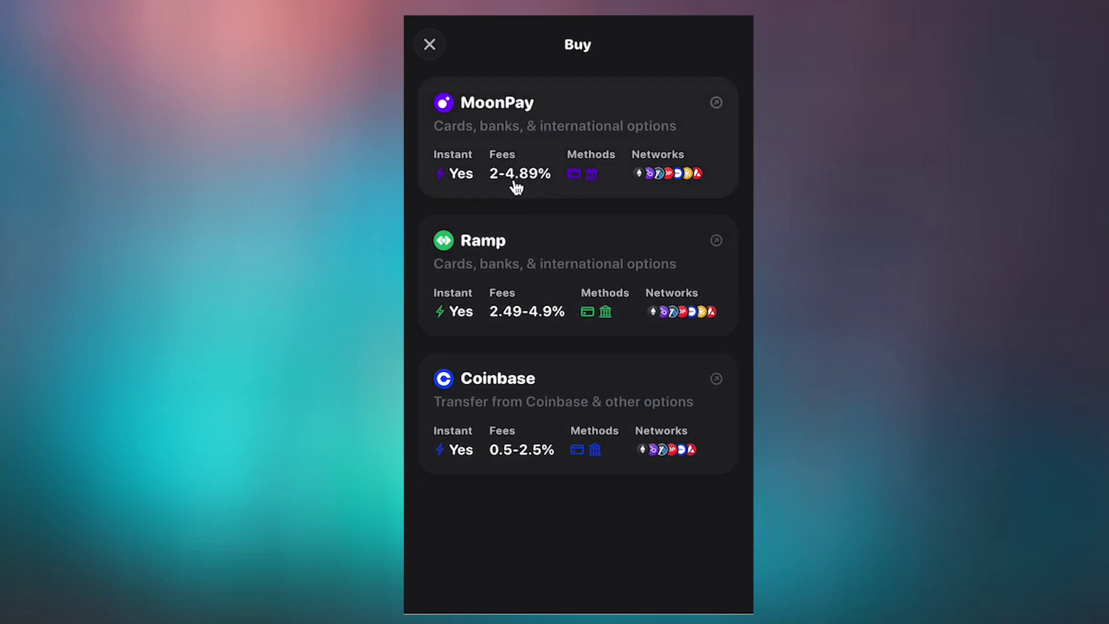
click(430, 43)
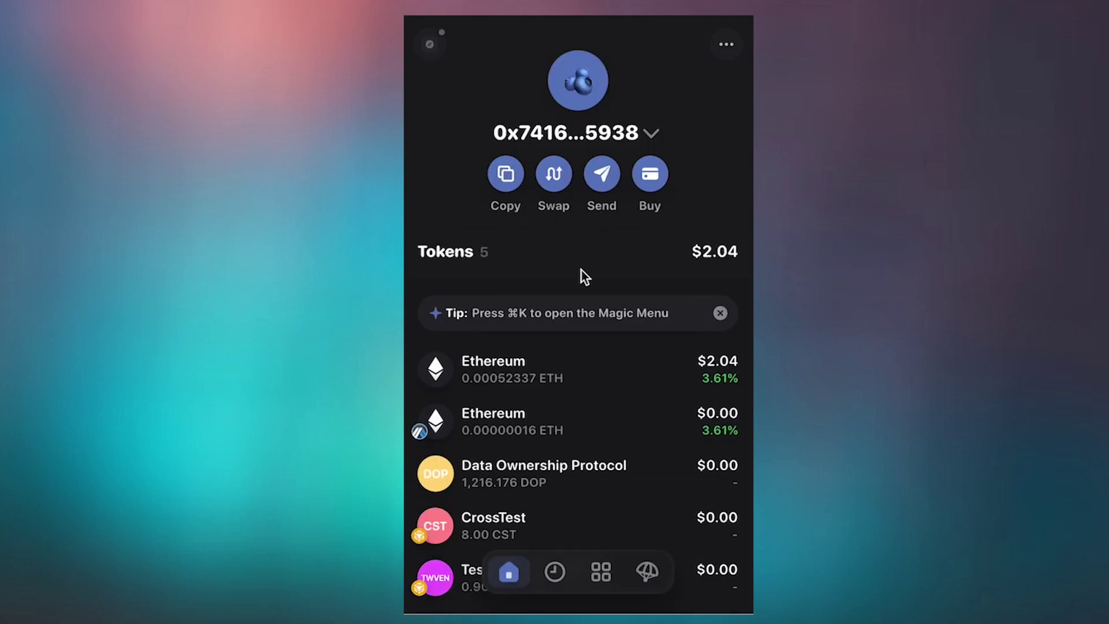
Browse the Activity history and two-item NFT gallery, then go to the Points tab.
click(555, 572)
scroll(539, 330, down, 5)
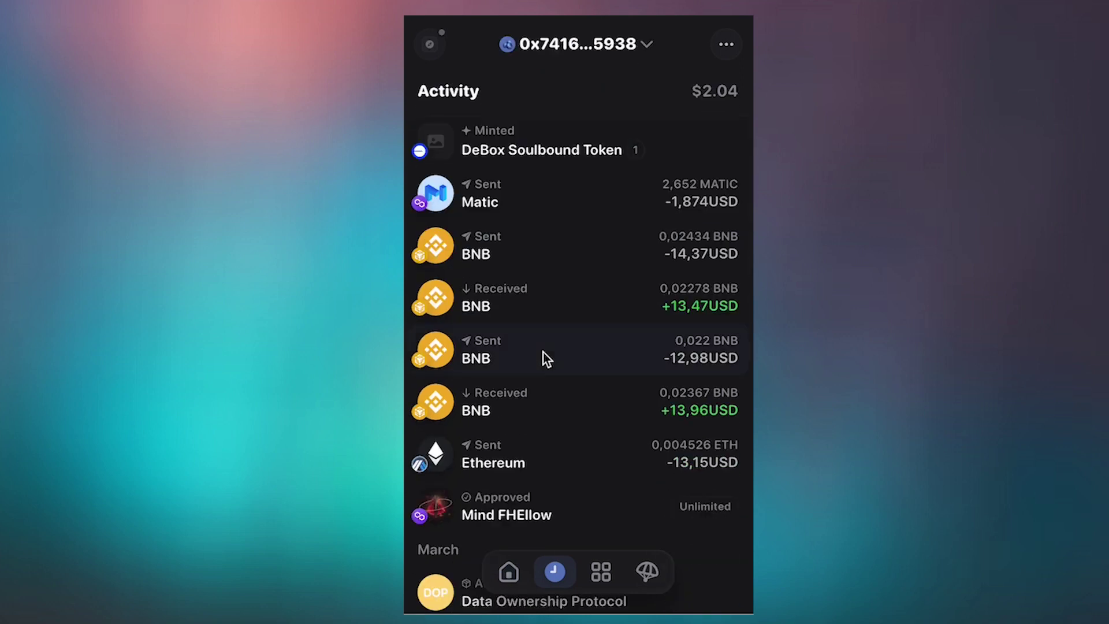
scroll(546, 373, down, 5)
scroll(550, 394, up, 5)
click(601, 572)
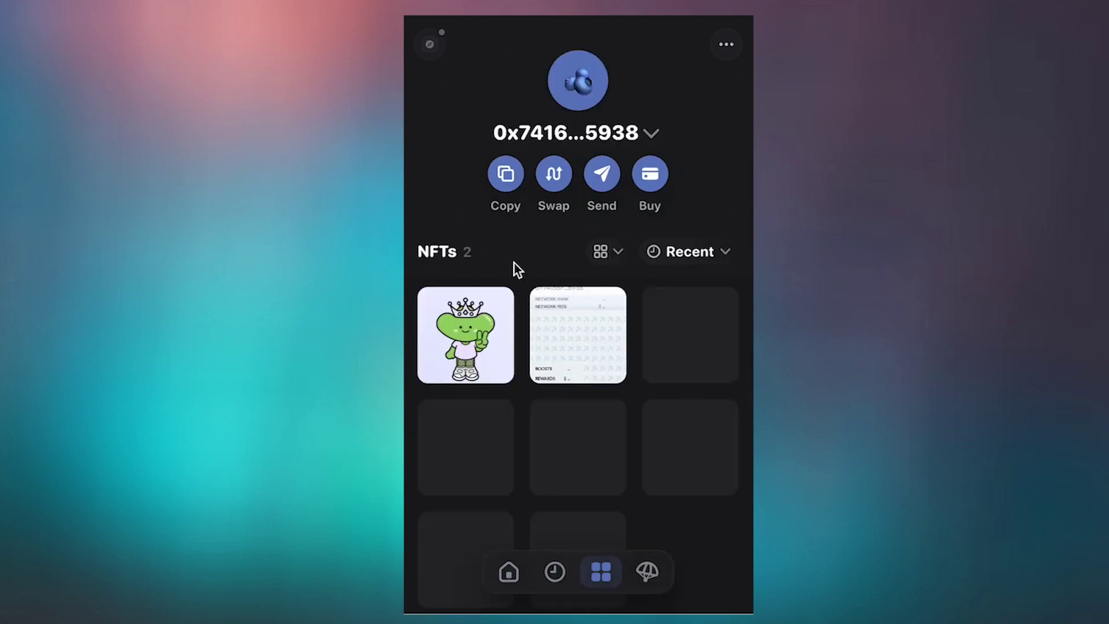
click(648, 572)
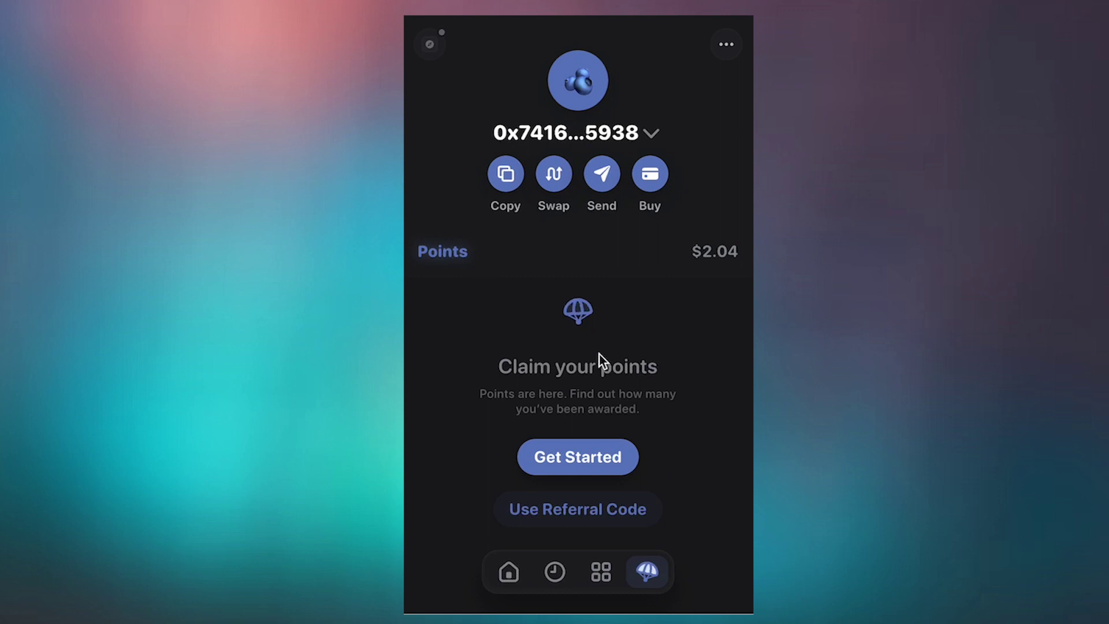
Sign in for points, accept the 375-point summary, skip the referral tweet, and finish.
click(589, 469)
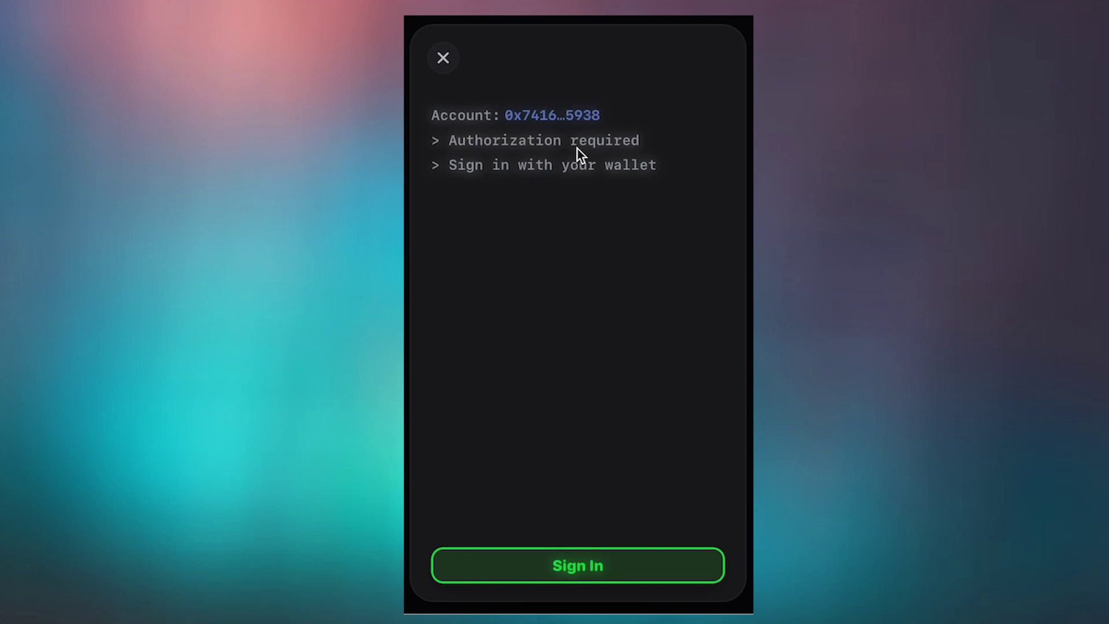
click(580, 562)
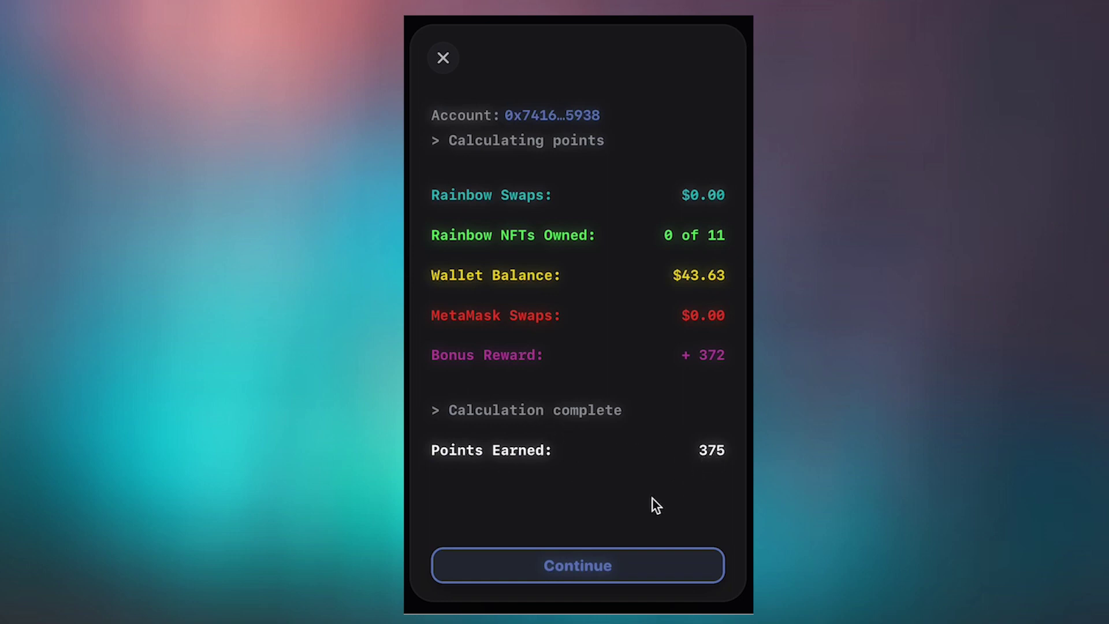
click(588, 566)
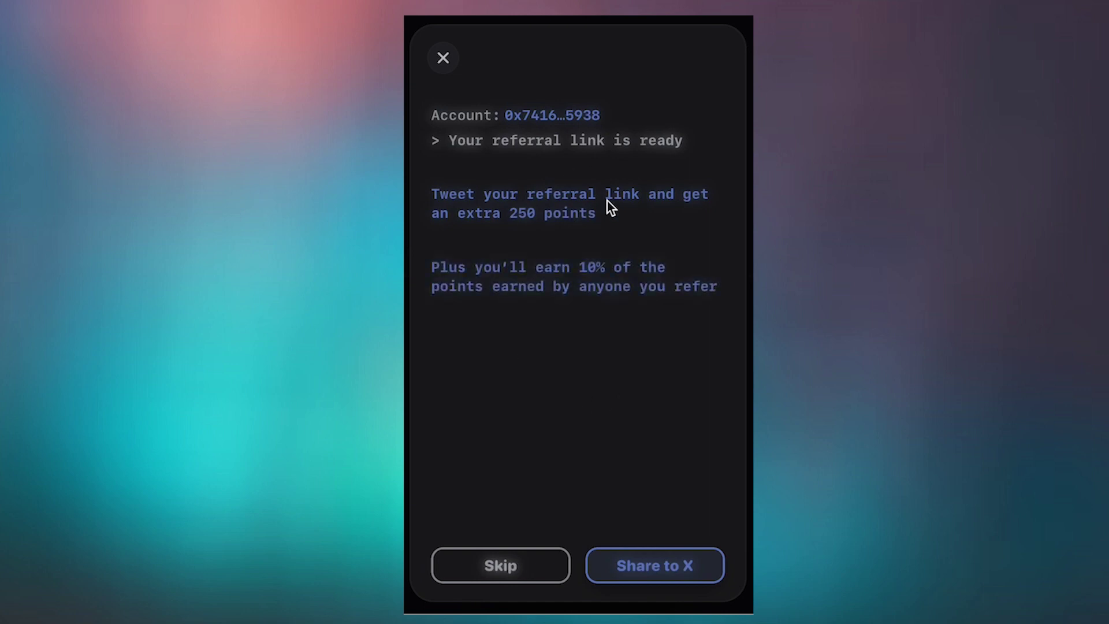
click(498, 562)
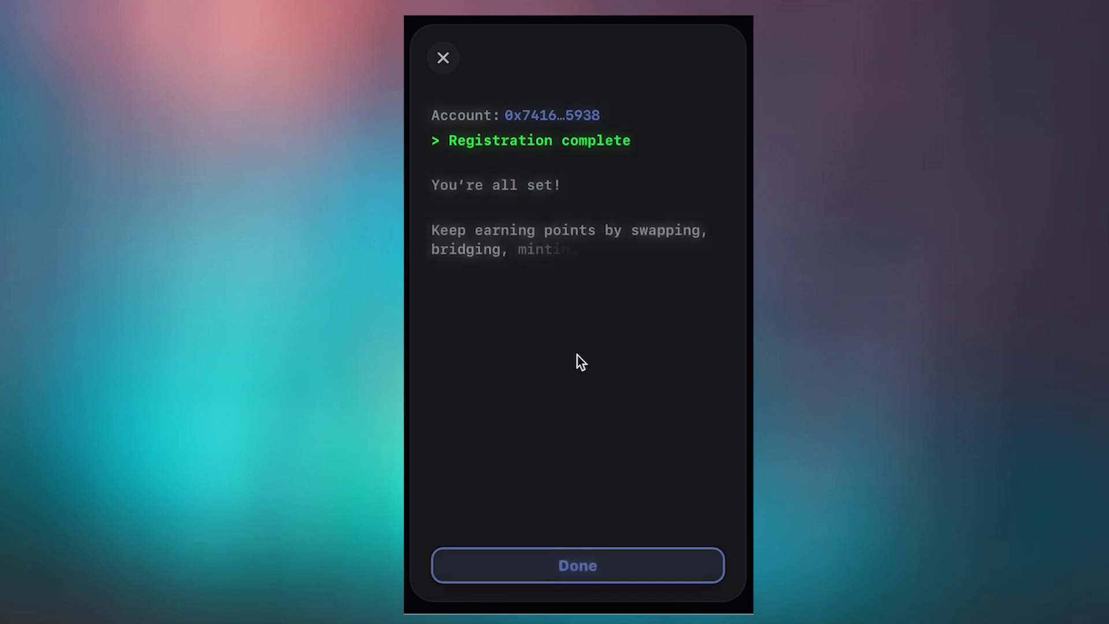
click(590, 571)
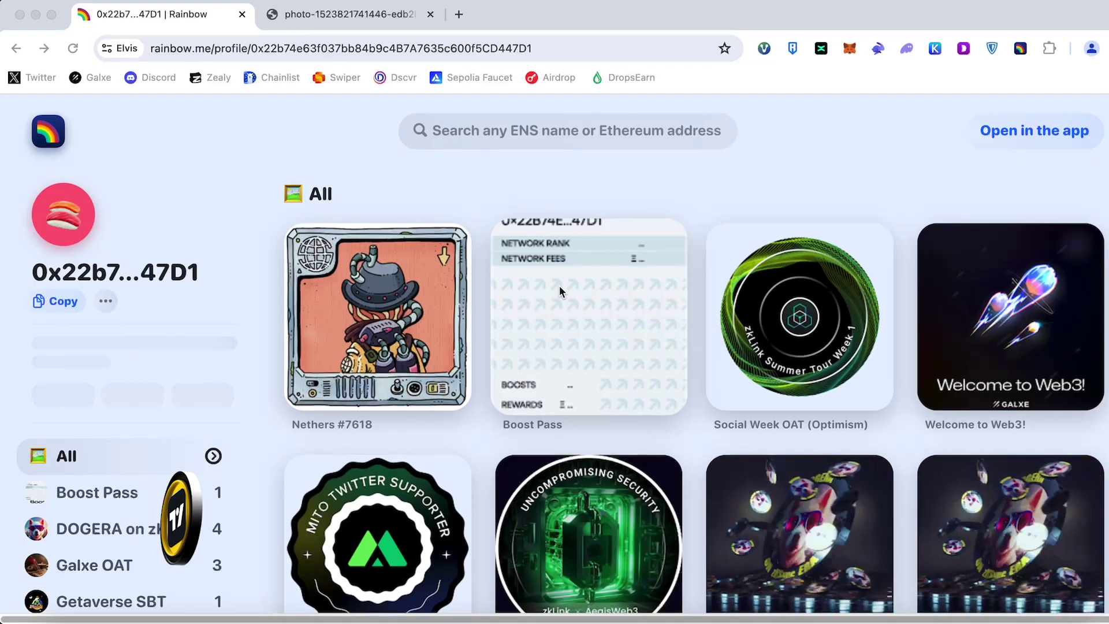